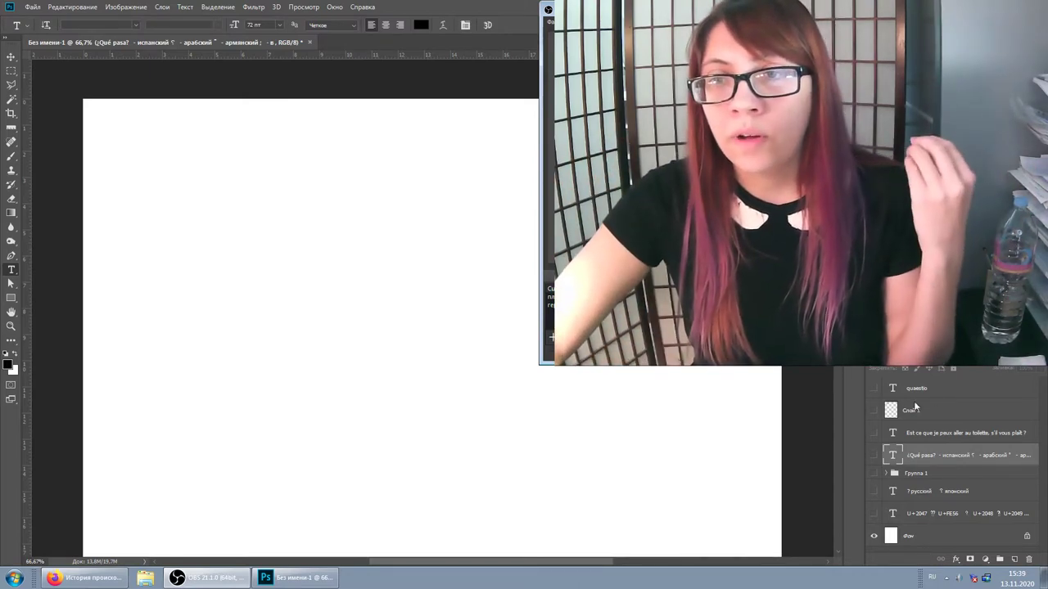
Bring the slide forward and show the QUAESTIO heading and the French question-sentence layers
click(875, 389)
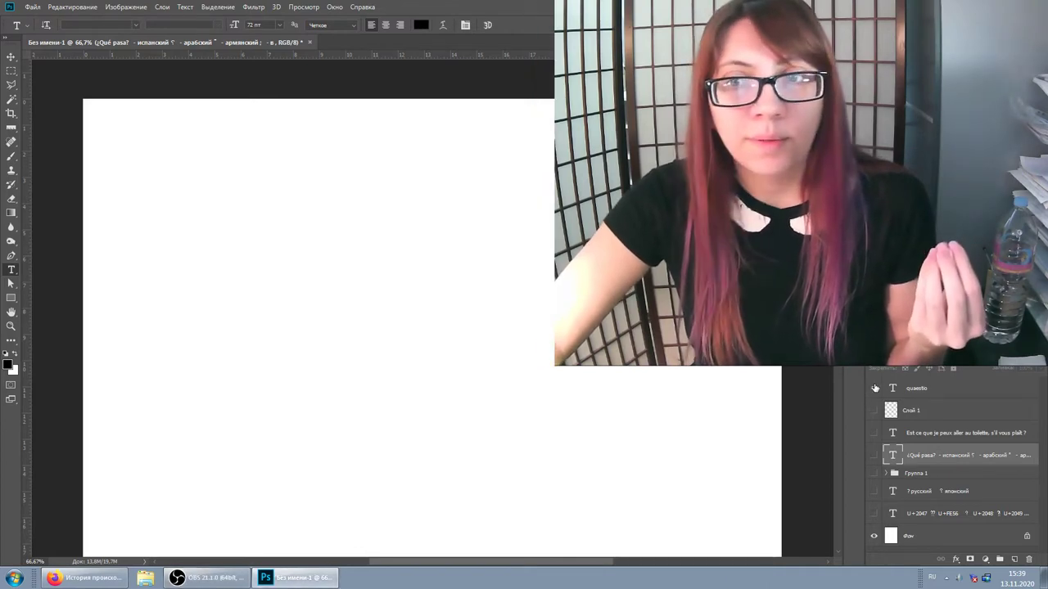
click(874, 388)
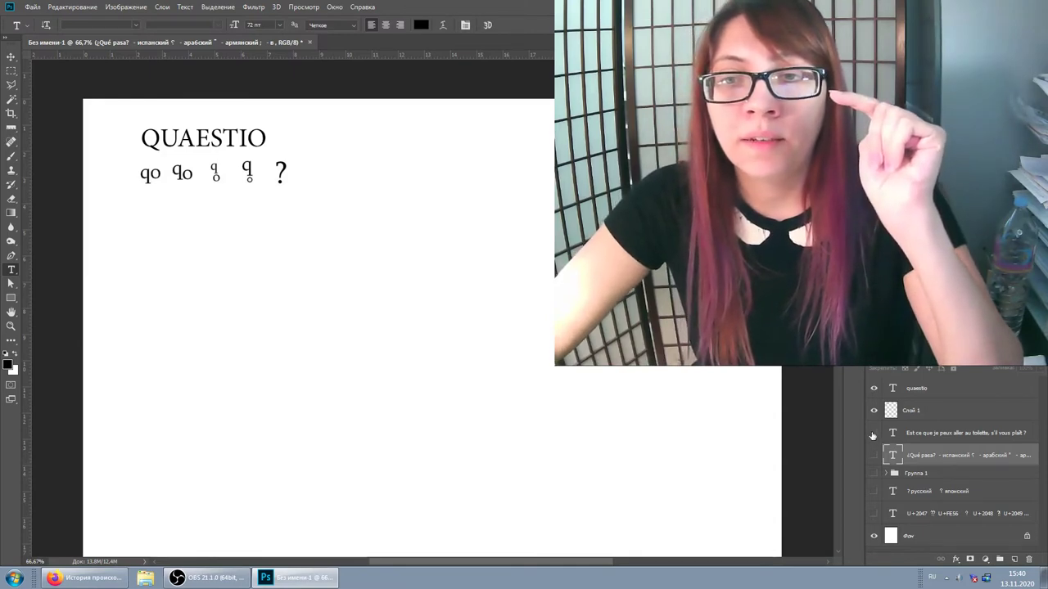
click(874, 432)
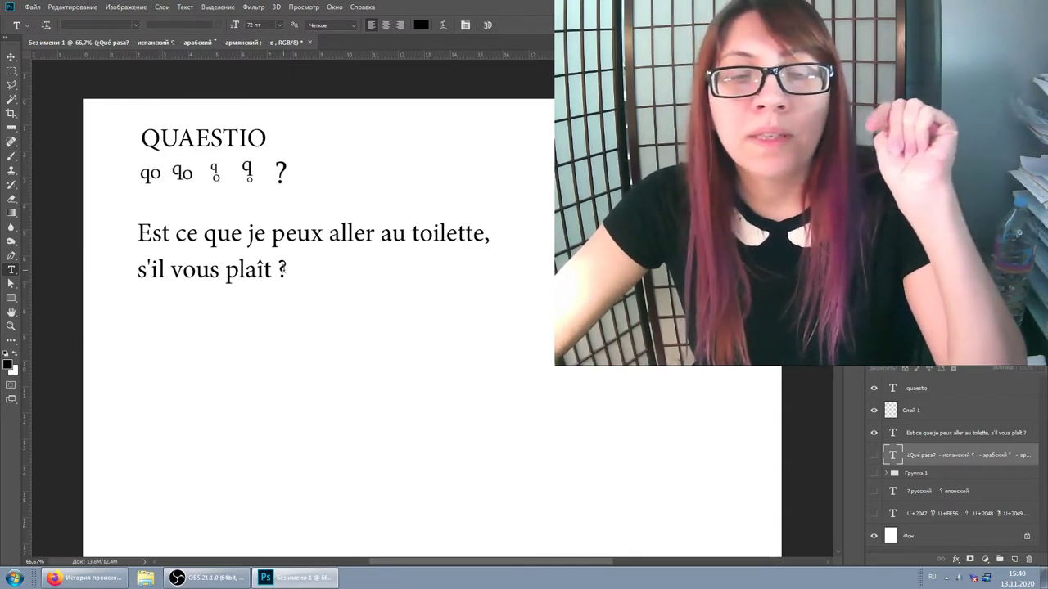
Place the text cursor before the French sentence's '?' and show the multilingual question-mark list layer
click(281, 268)
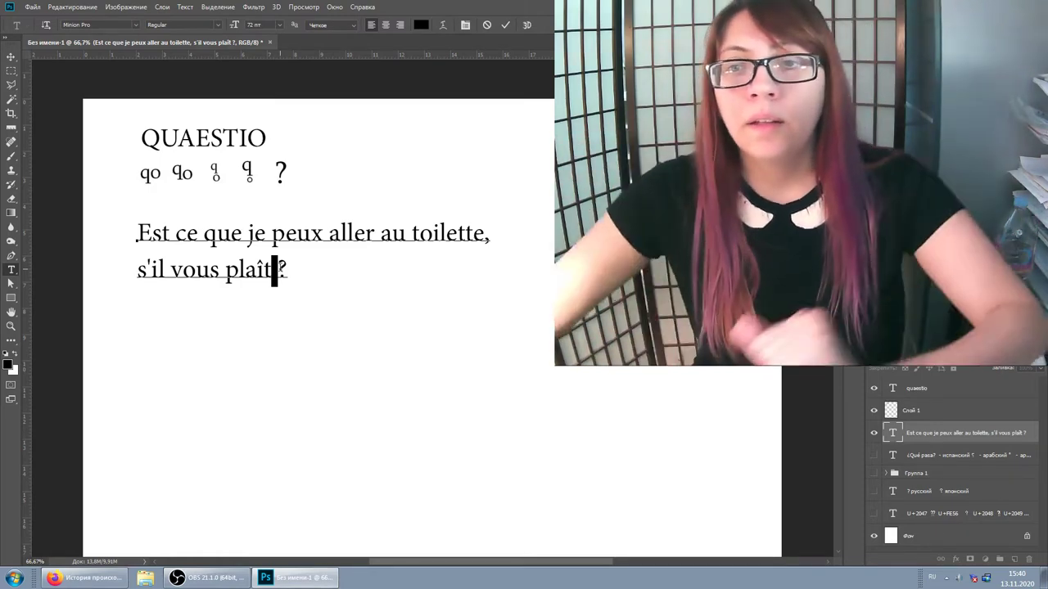
click(873, 457)
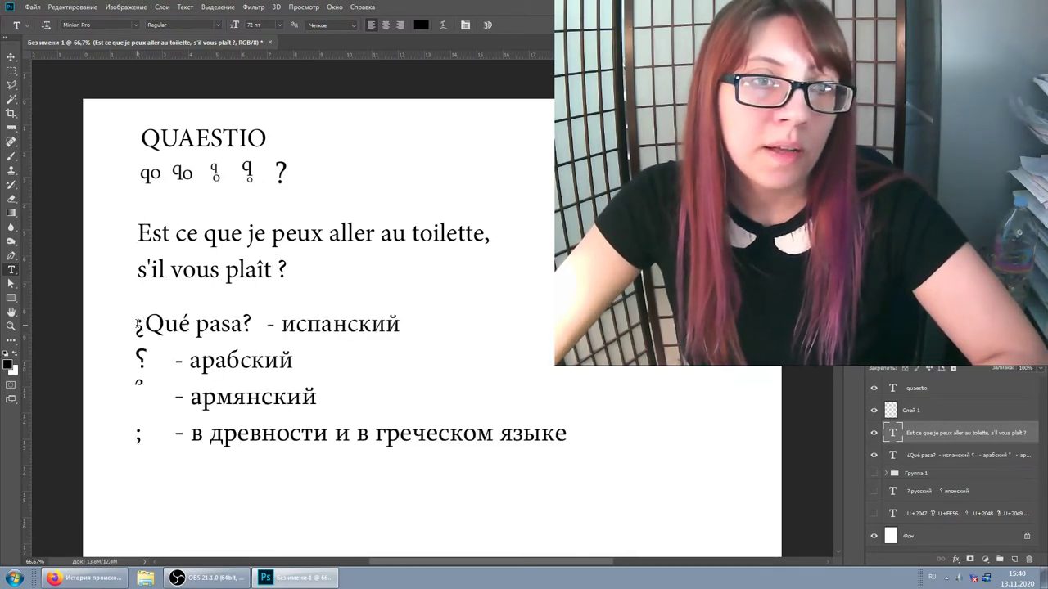
Select the Spanish inverted '¿' to inspect its glyph, then finish editing the question-mark list
double_click(137, 326)
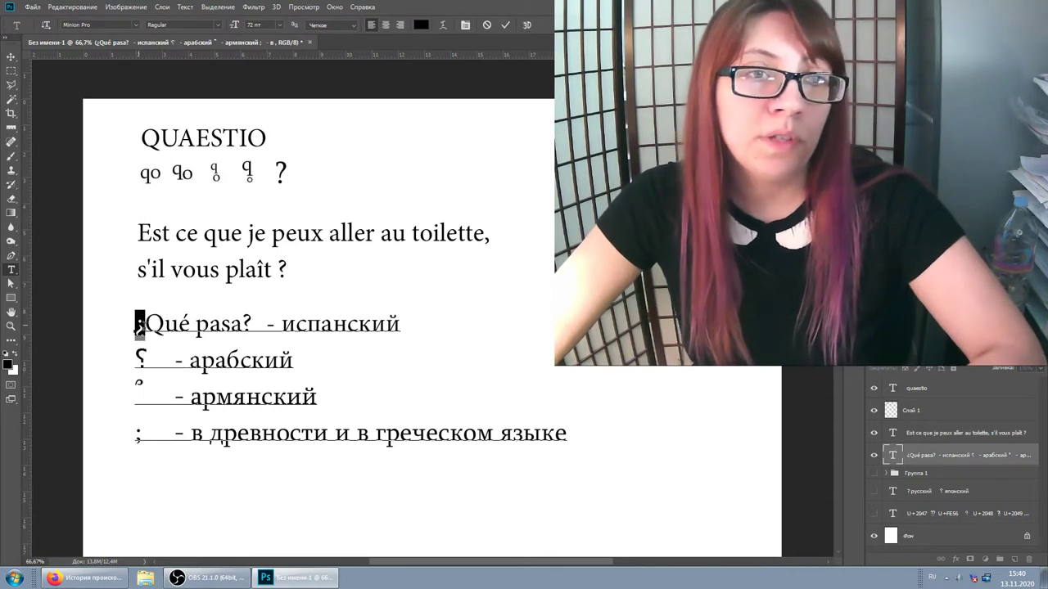
key(Right)
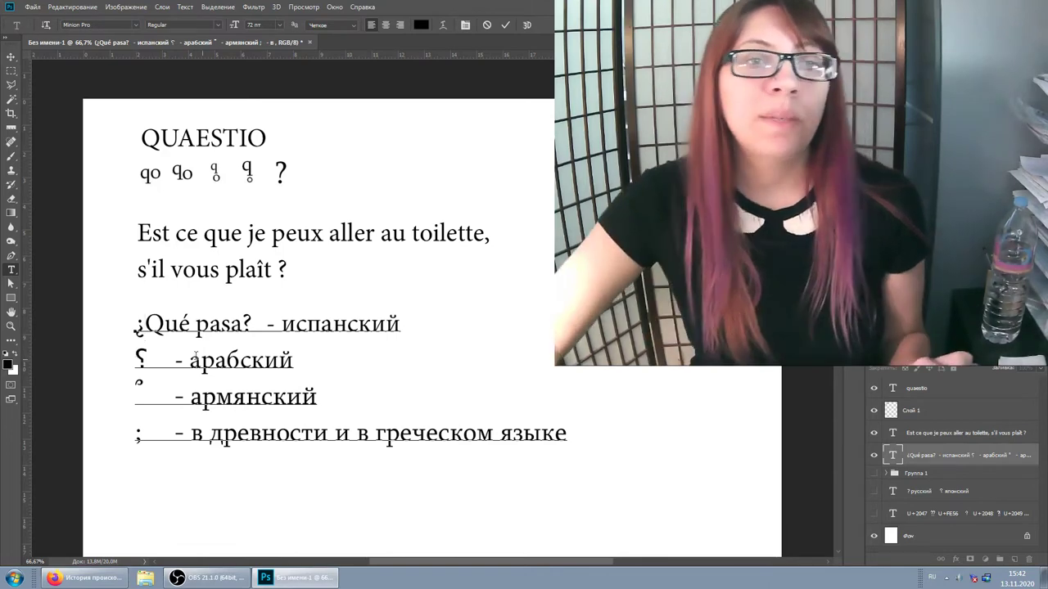
click(928, 464)
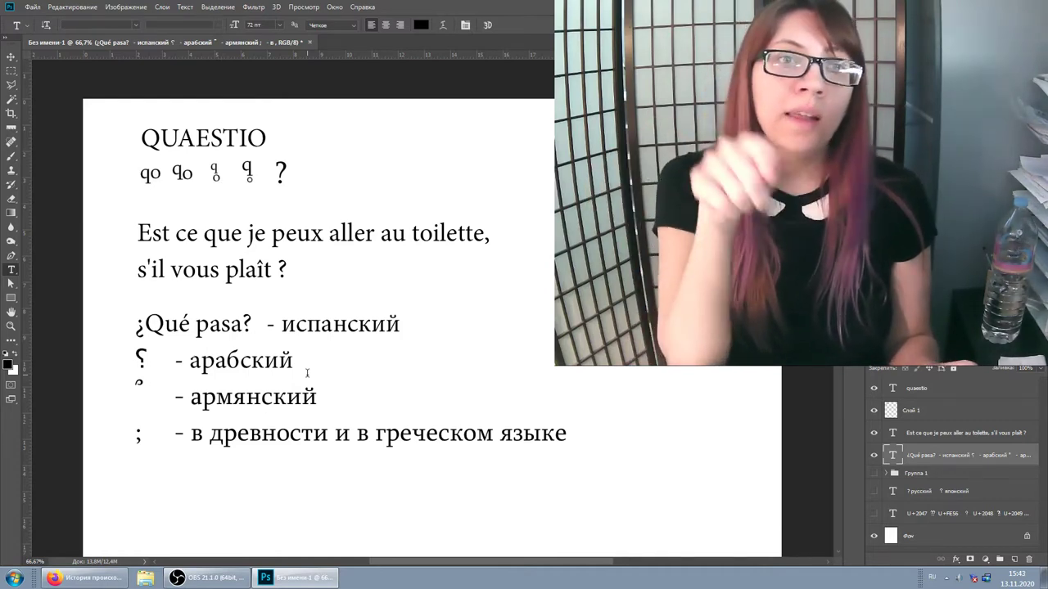
click(147, 360)
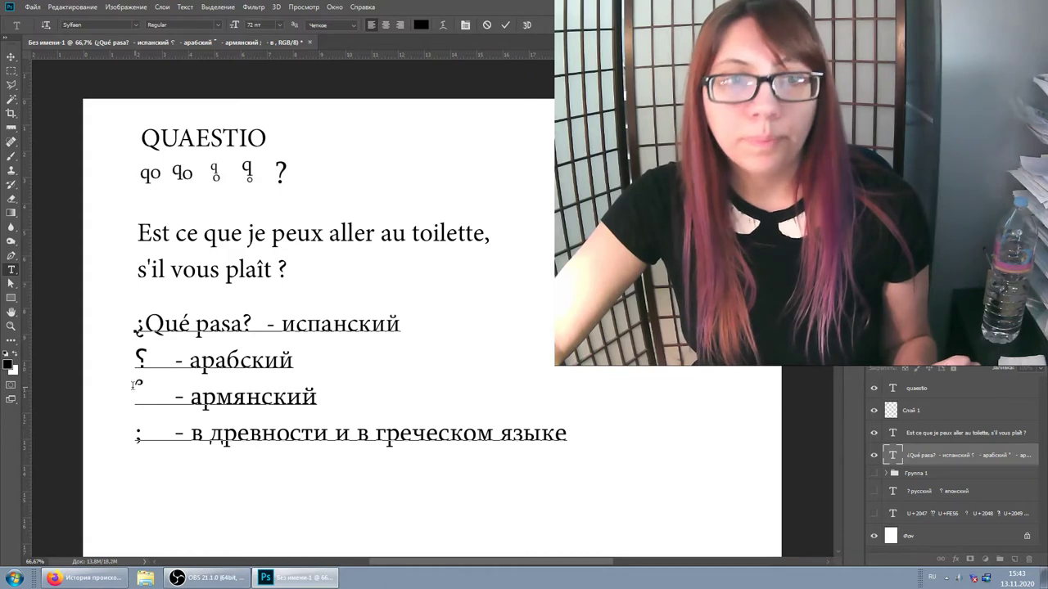
key(Down)
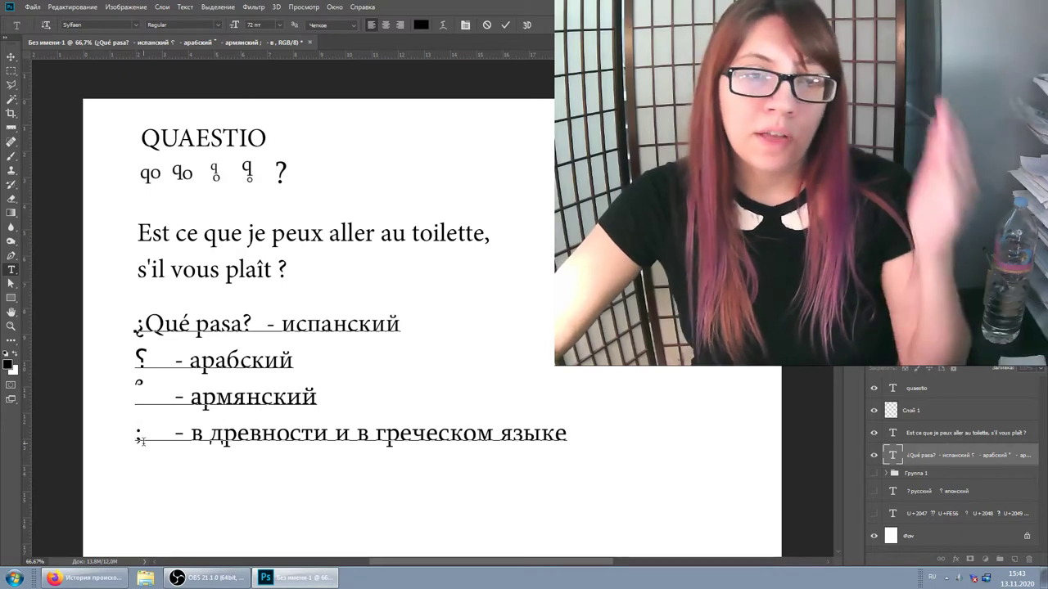
click(1007, 459)
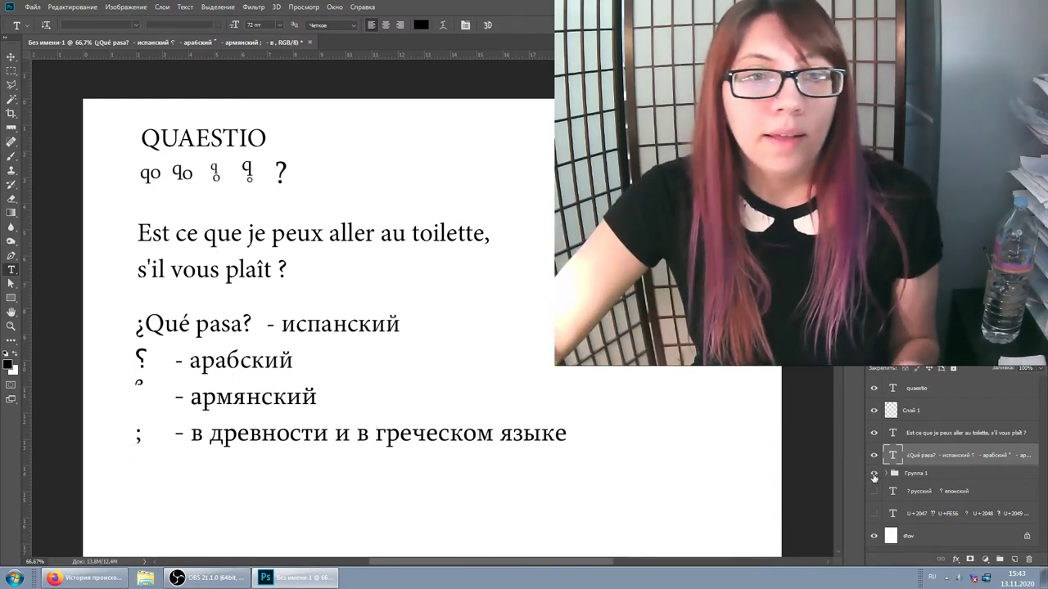
Show Группа 1 with the '¡Quién te has creído que eres?' lines and put the cursor in them
click(873, 475)
scroll(425, 311, down, 1)
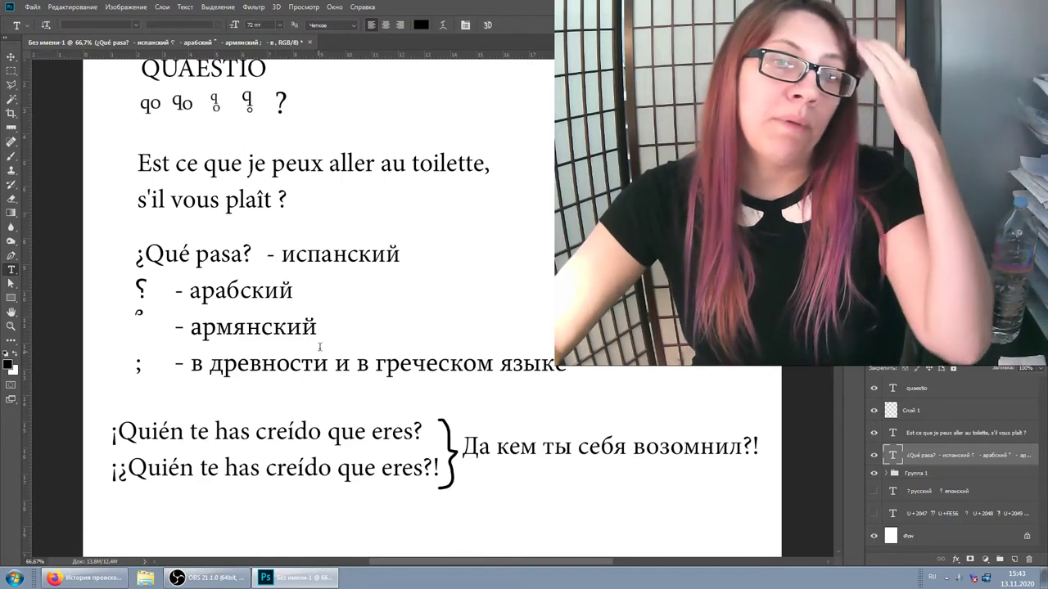
scroll(331, 327, down, 1)
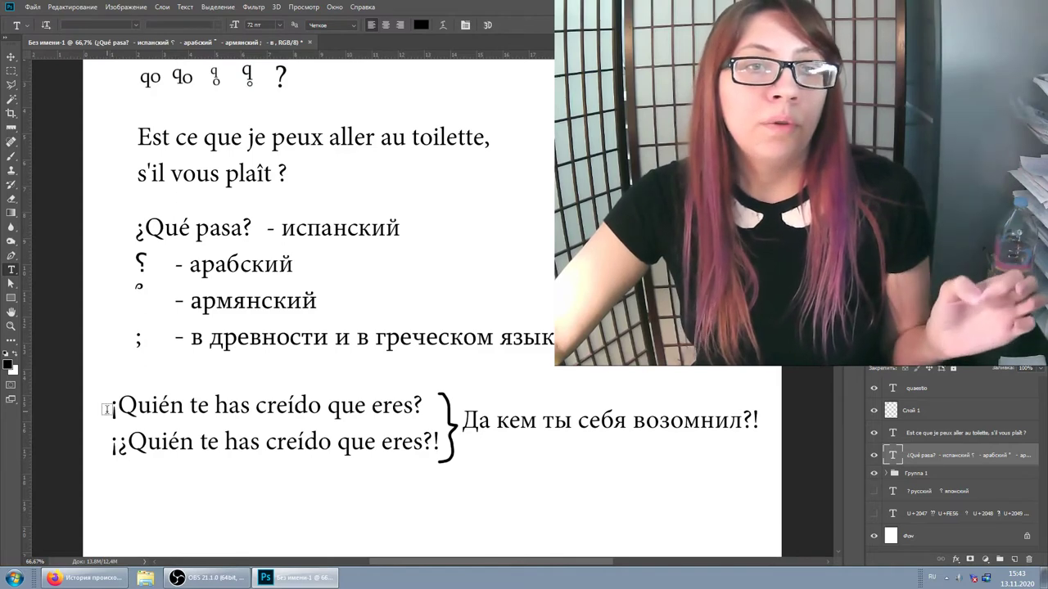
click(114, 405)
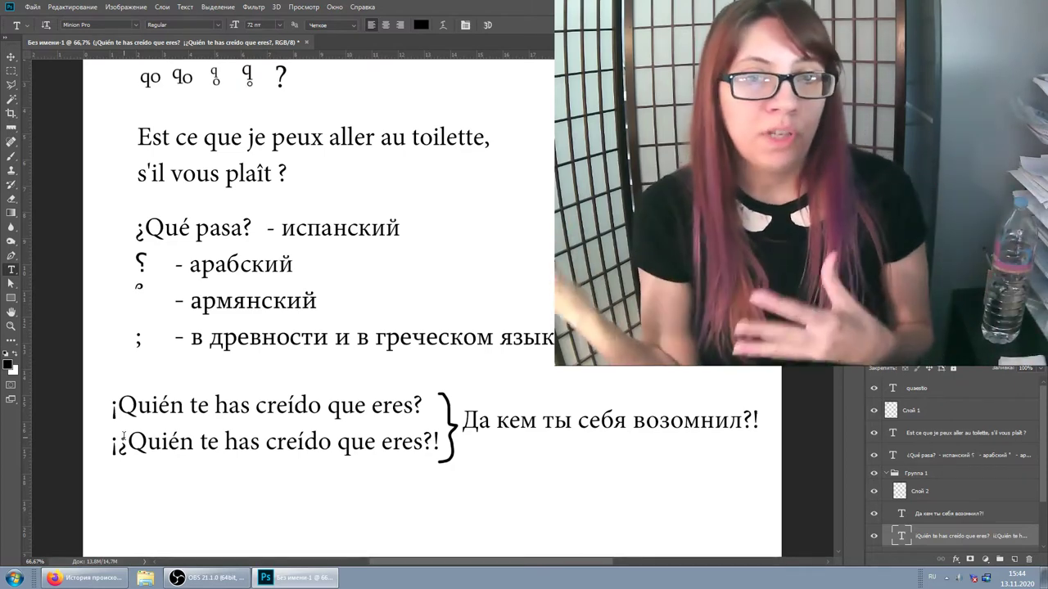
scroll(914, 486, down, 3)
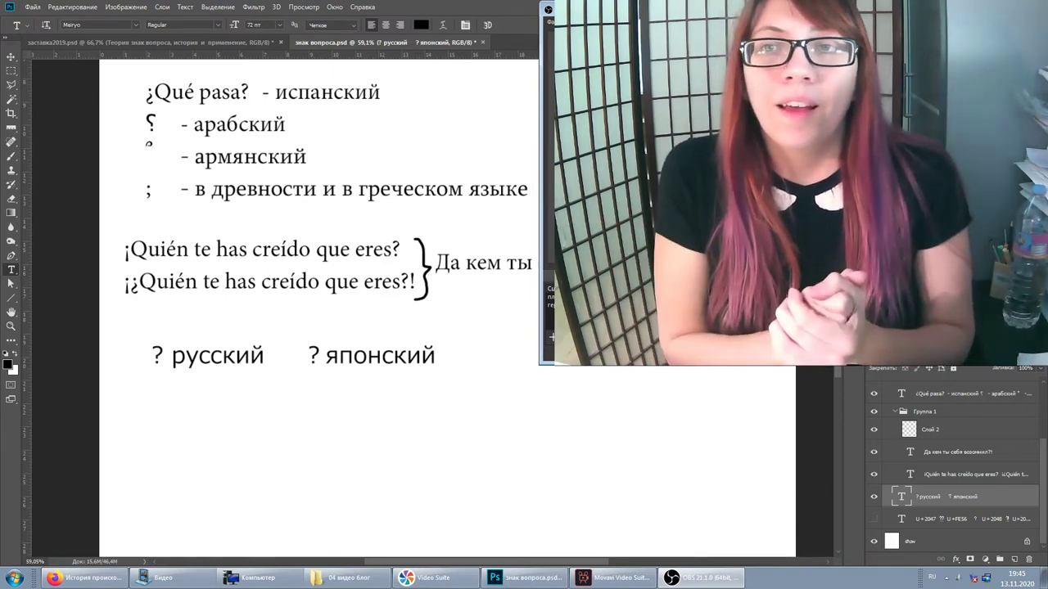
Return to the question-mark slide and hide the panels with Shift+Tab
click(860, 391)
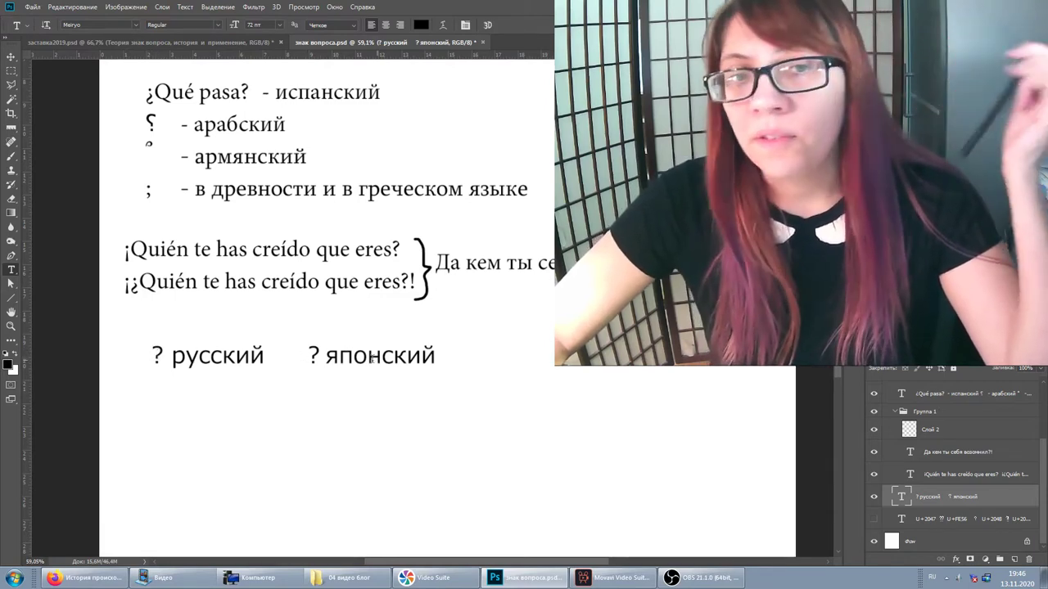
key(shift+Tab)
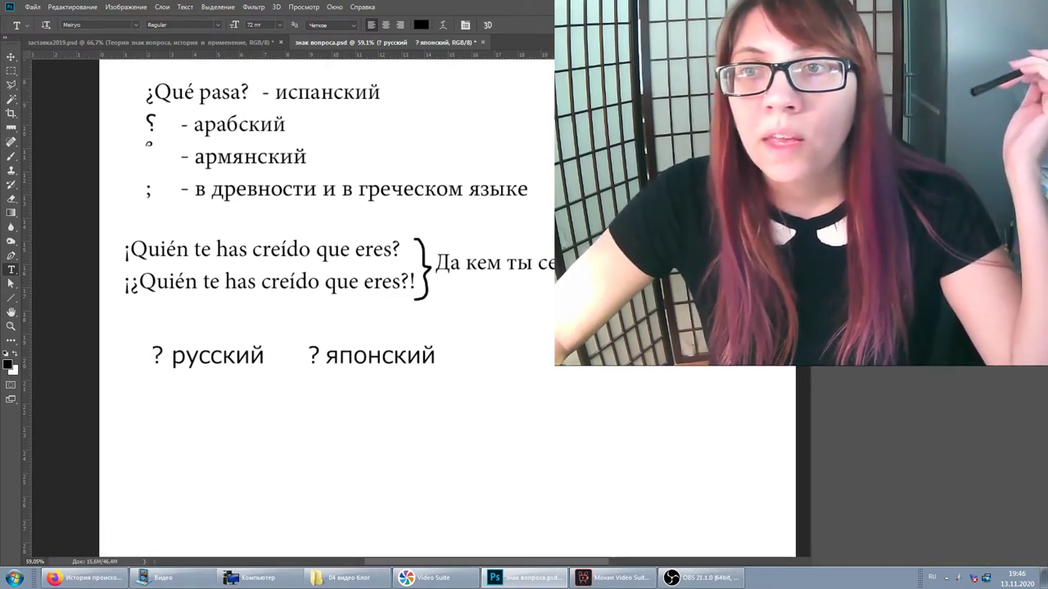
click(900, 356)
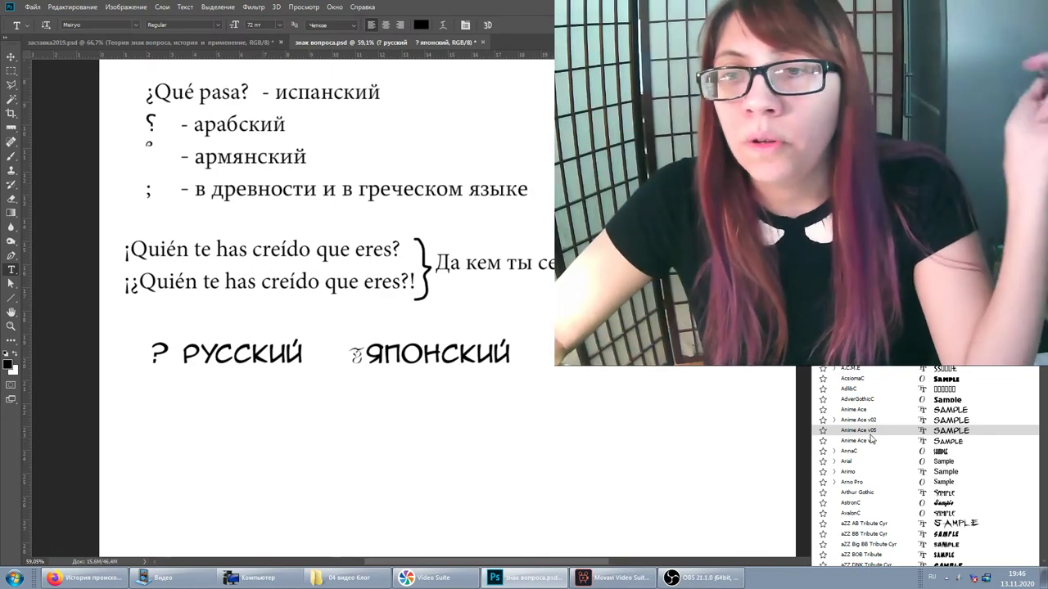
Preview fonts on the '? русский ? японский' line until the Japanese question mark renders
scroll(886, 458, down, 3)
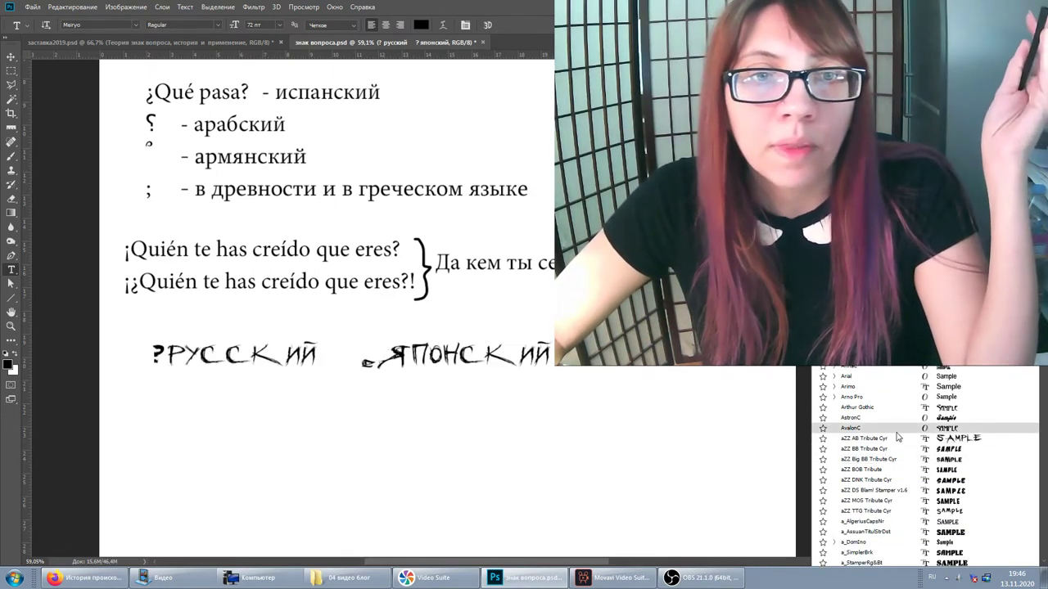
key(Down)
key(Down)
key(Down)
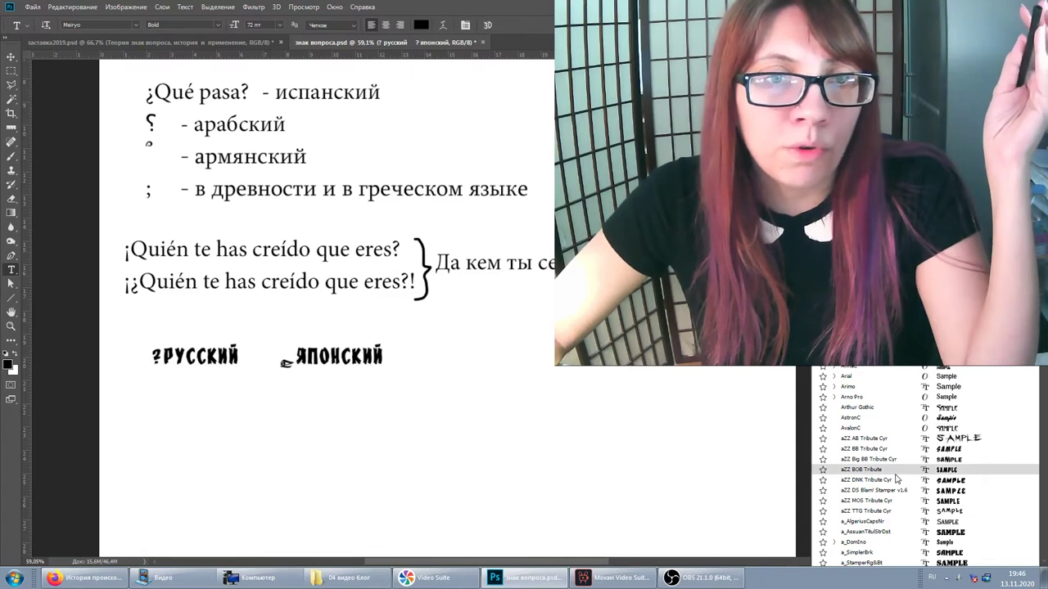
scroll(897, 478, down, 3)
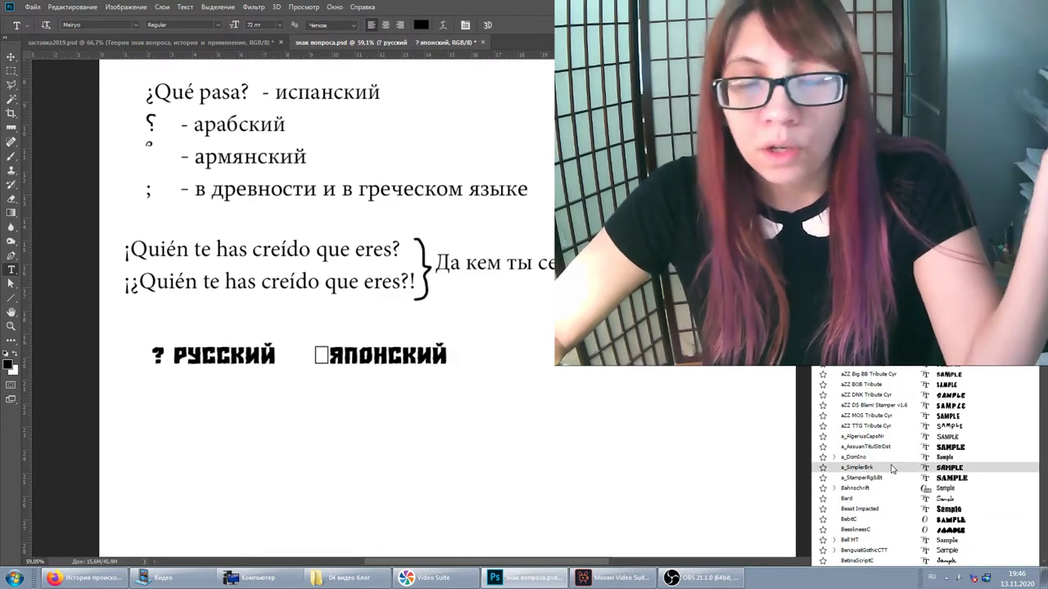
scroll(892, 470, down, 4)
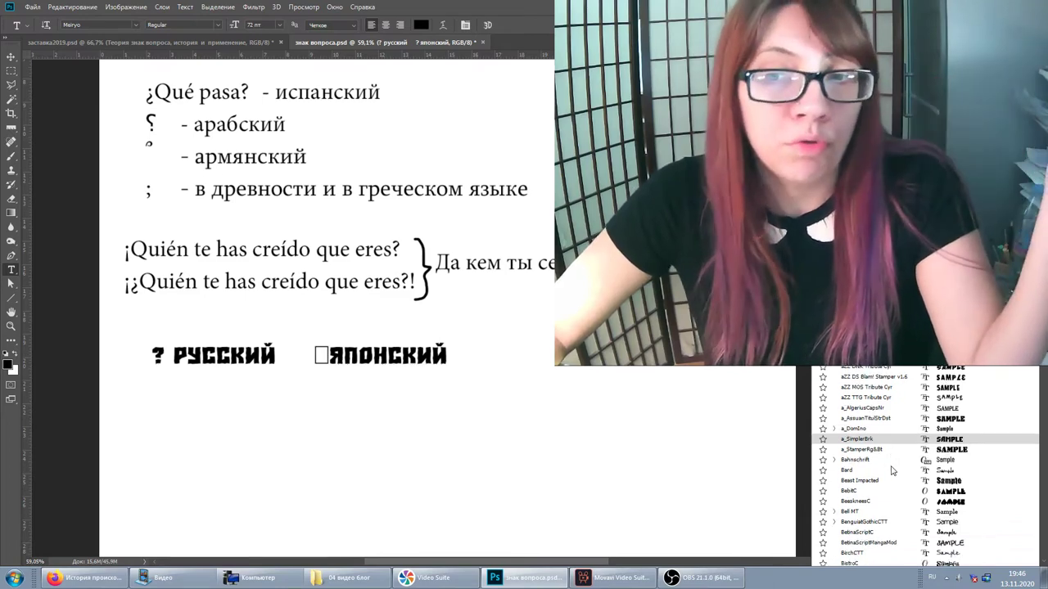
scroll(893, 473, down, 4)
scroll(894, 478, down, 4)
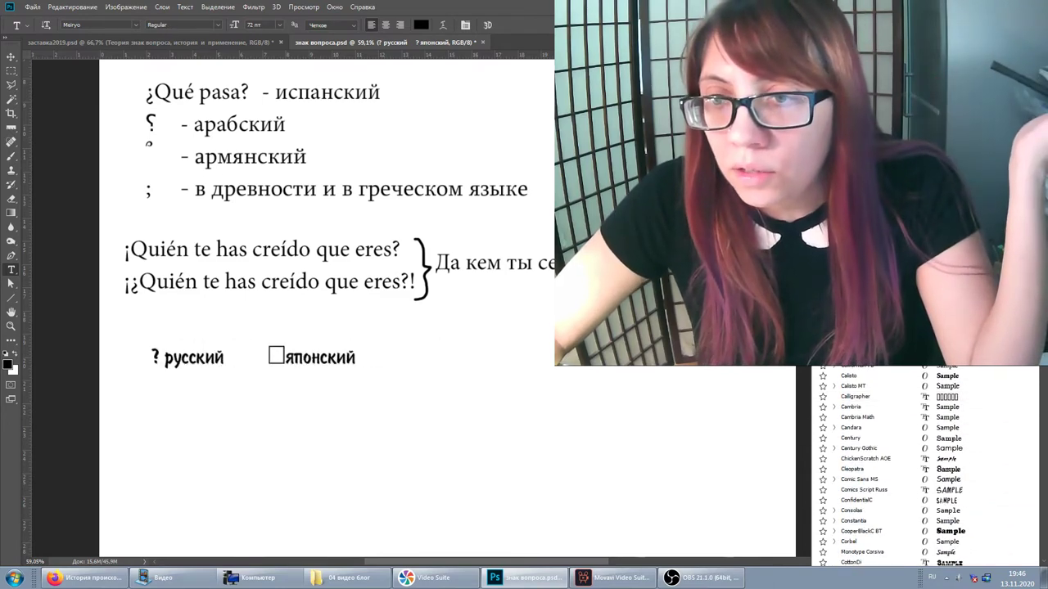
scroll(925, 467, down, 10)
scroll(925, 466, down, 10)
scroll(924, 466, down, 10)
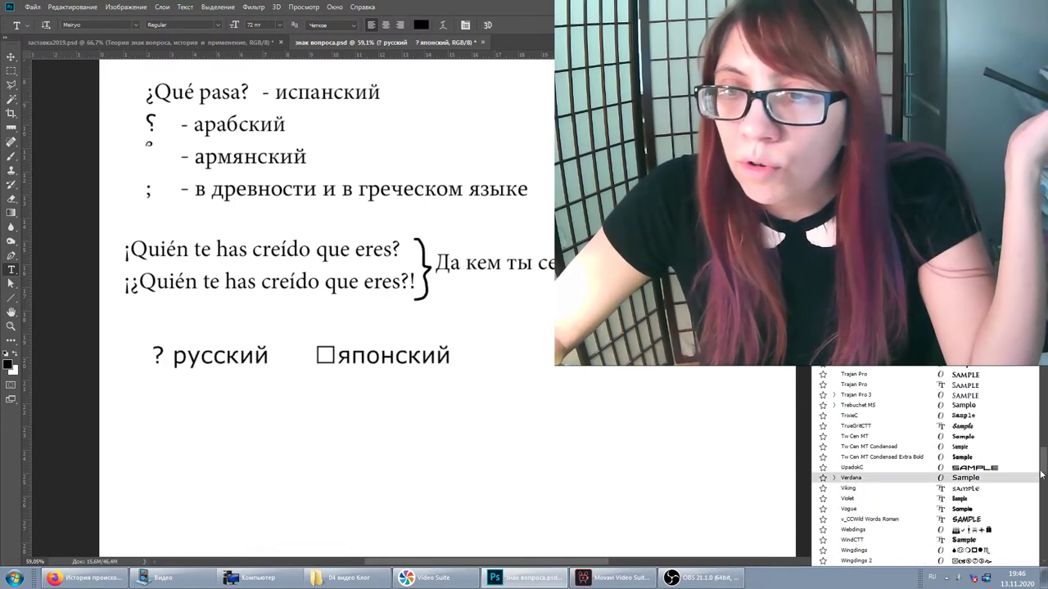
scroll(933, 458, down, 3)
scroll(938, 401, down, 5)
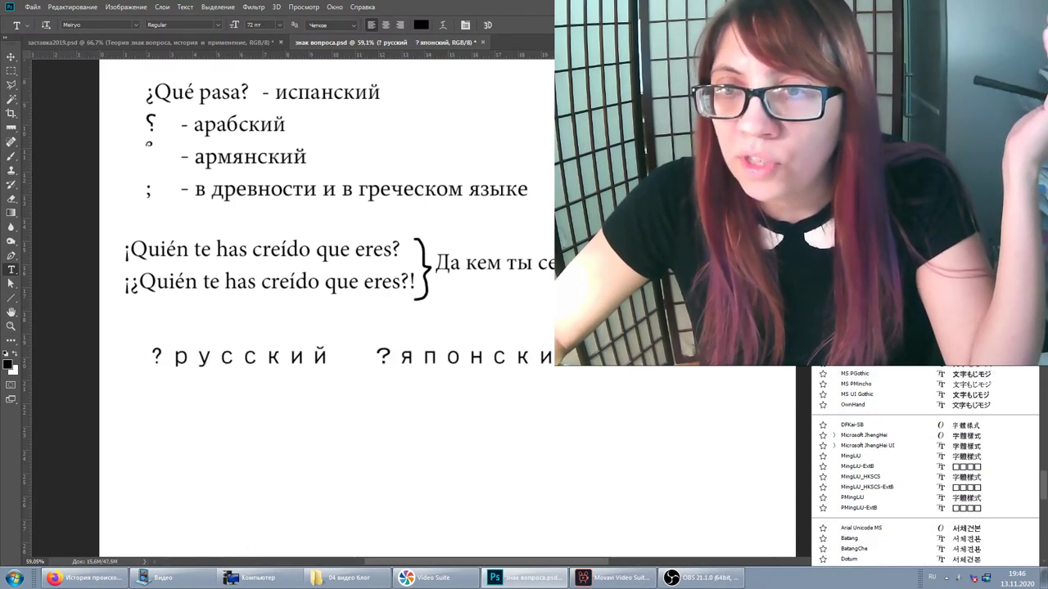
scroll(901, 393, up, 2)
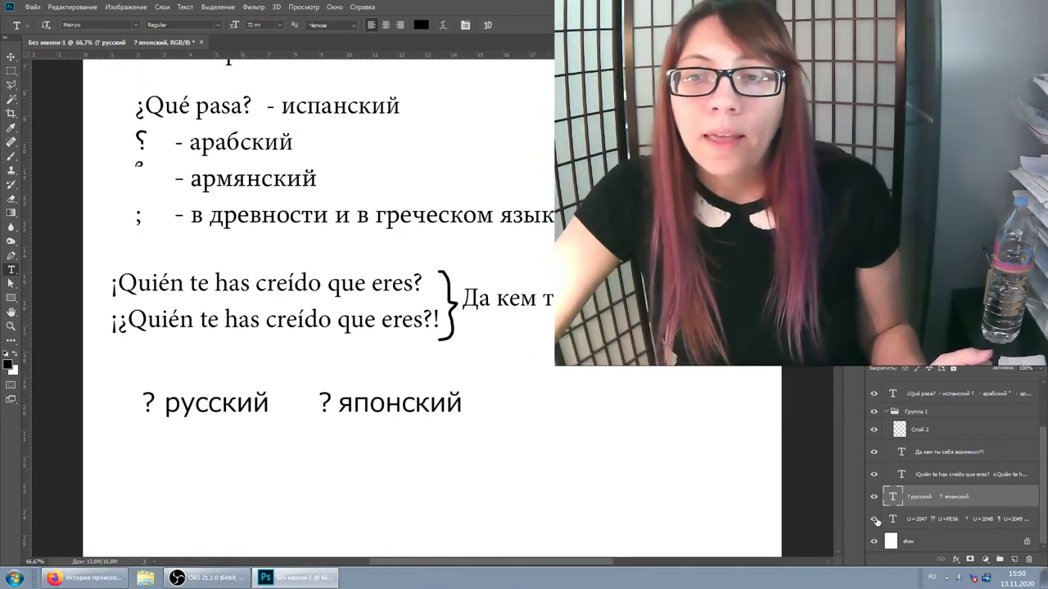
Scroll the untitled slide document down toward the Unicode code-point list
scroll(363, 392, down, 1)
scroll(270, 367, down, 2)
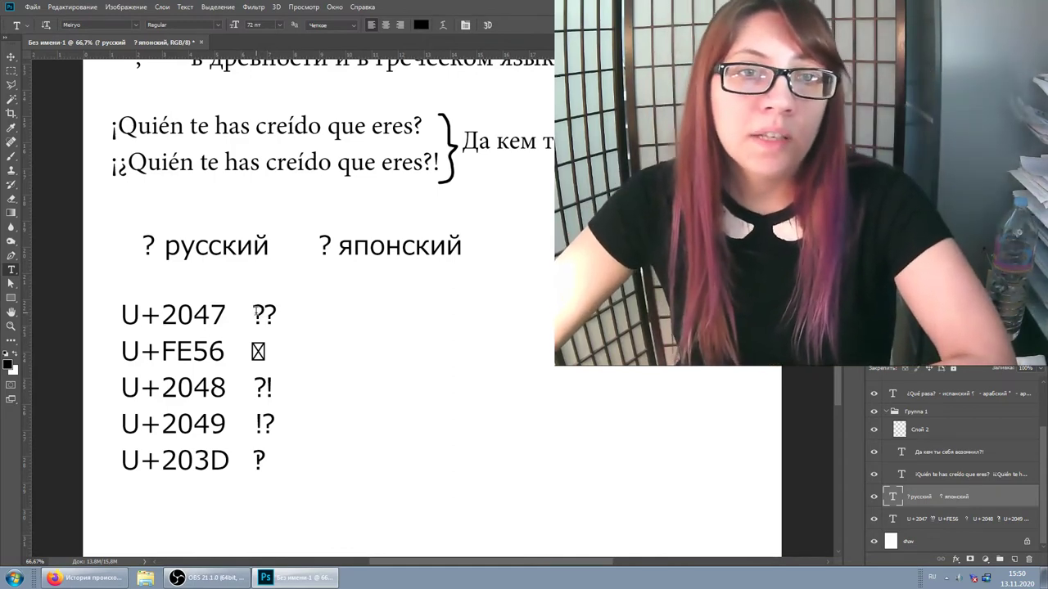
Place the text cursor in the Unicode code-point list on the U+2047 line
click(253, 313)
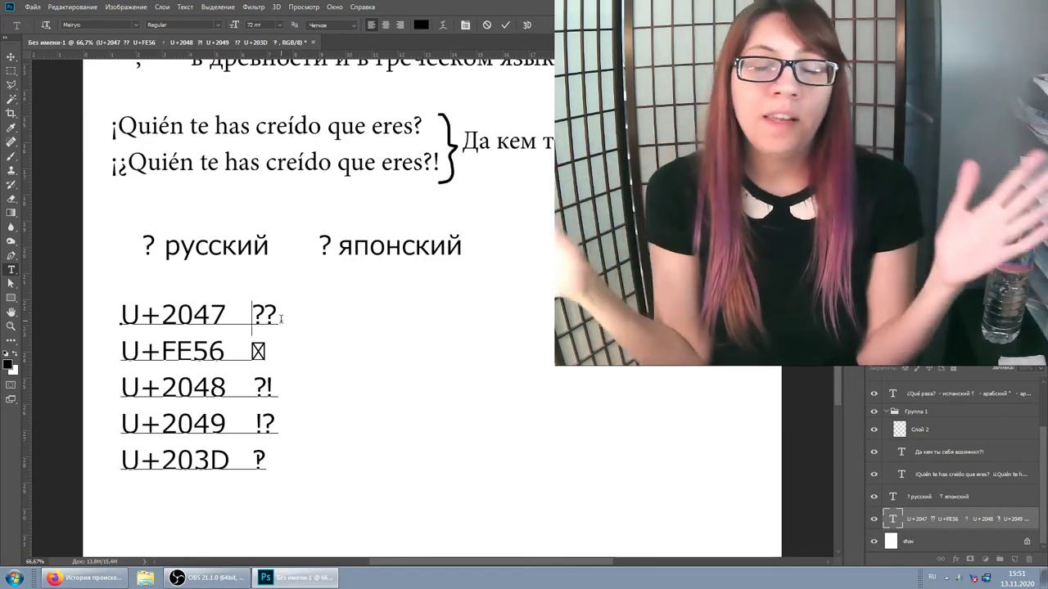
click(252, 315)
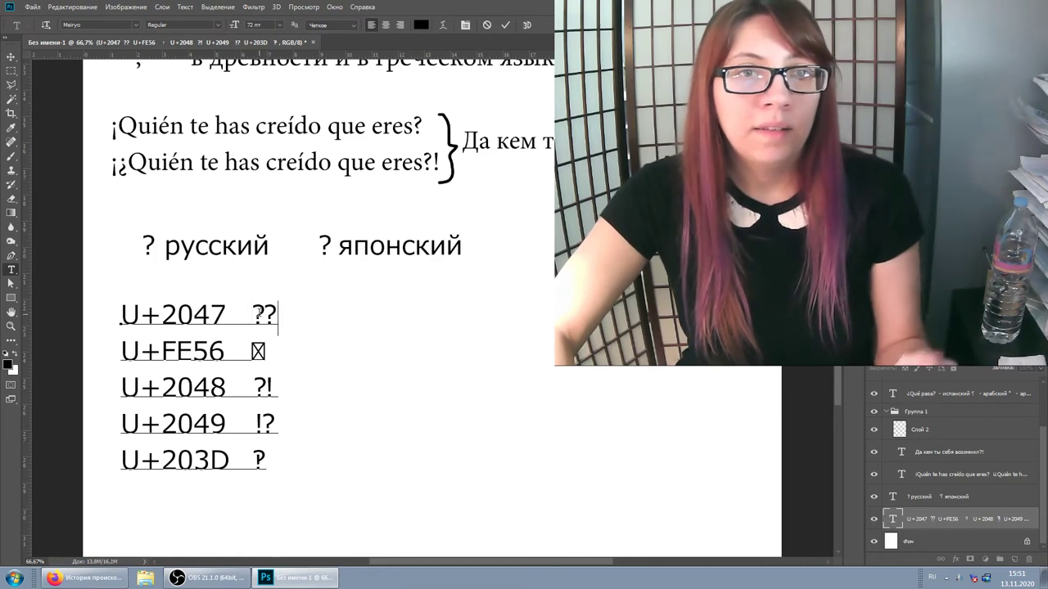
Enter the ?? and ?! glyphs in the code-point list and remove the stray character after U+203D
text( ??)
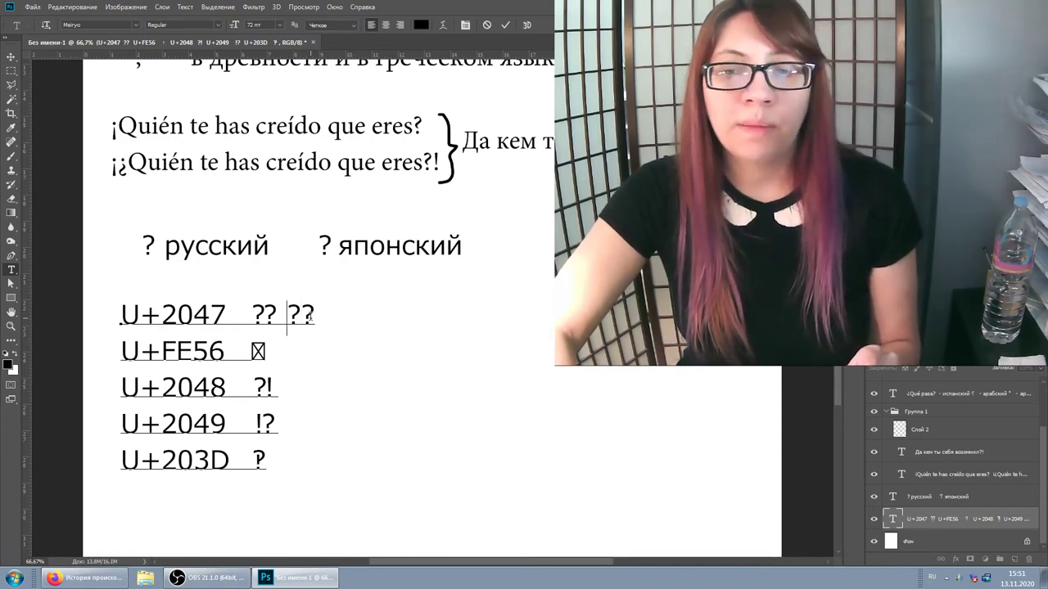
key(Right)
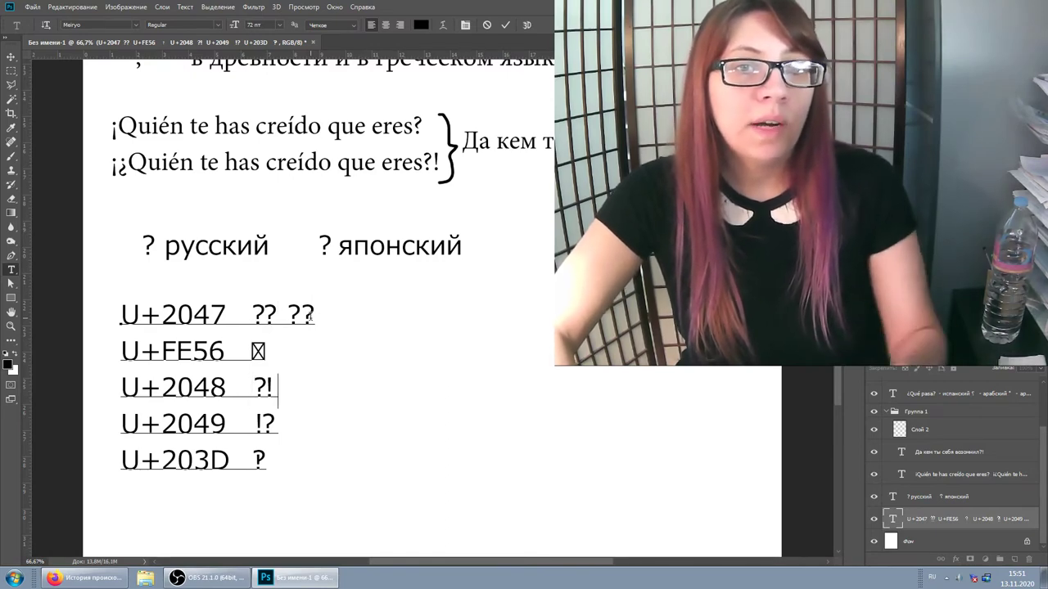
text(?!)
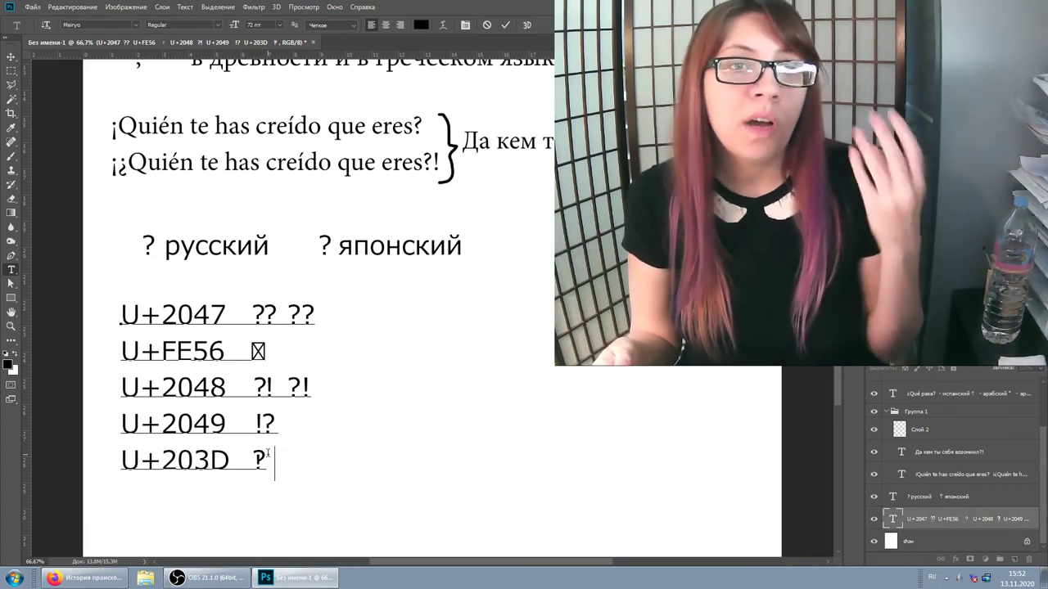
key(BackSpace)
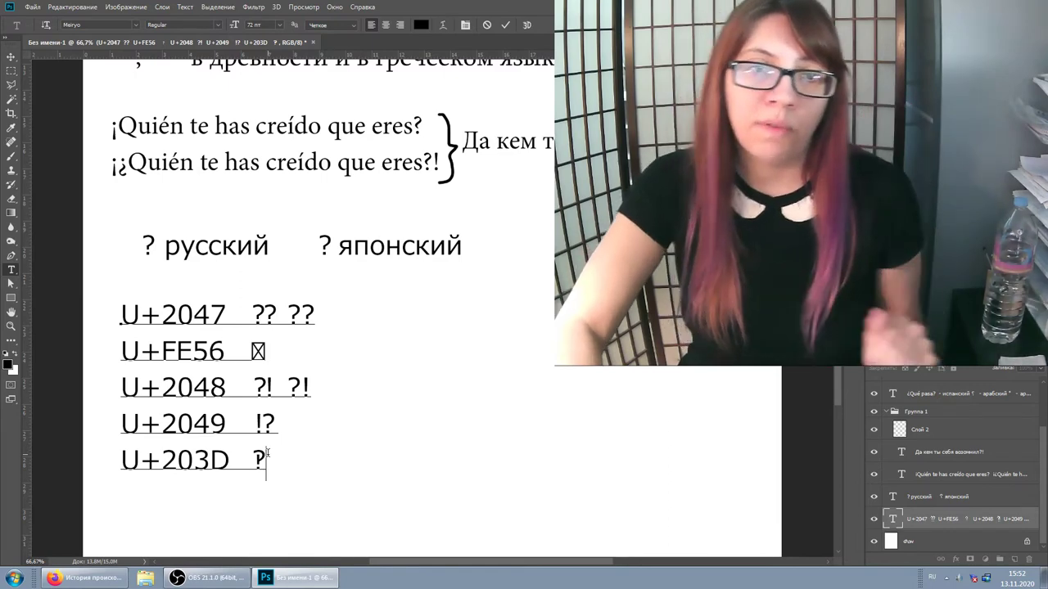
key(Left)
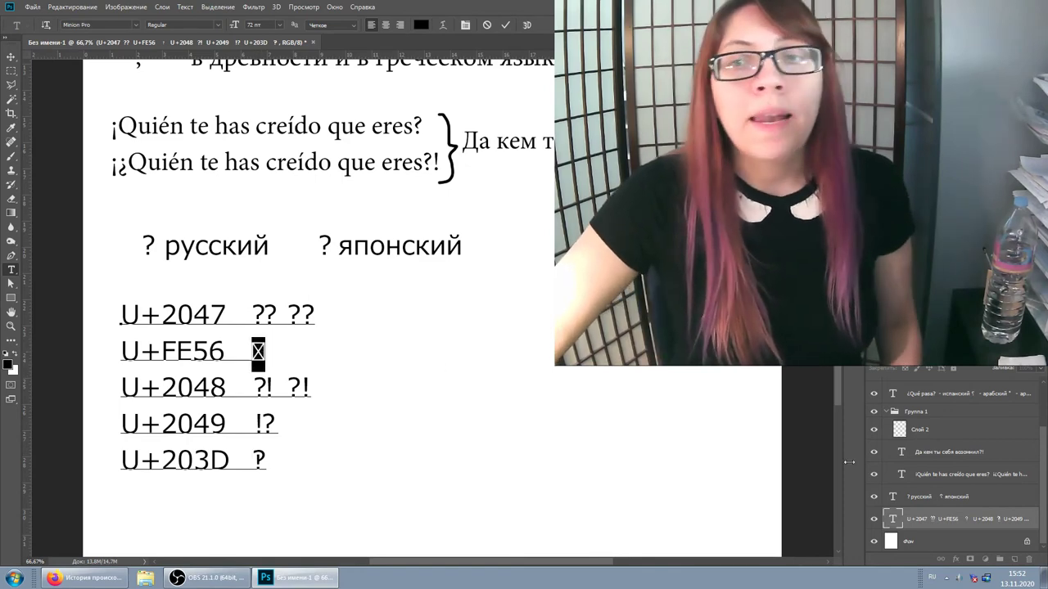
Commit the code-point list text and set it in Microsoft JhengHei
key(ctrl+Return)
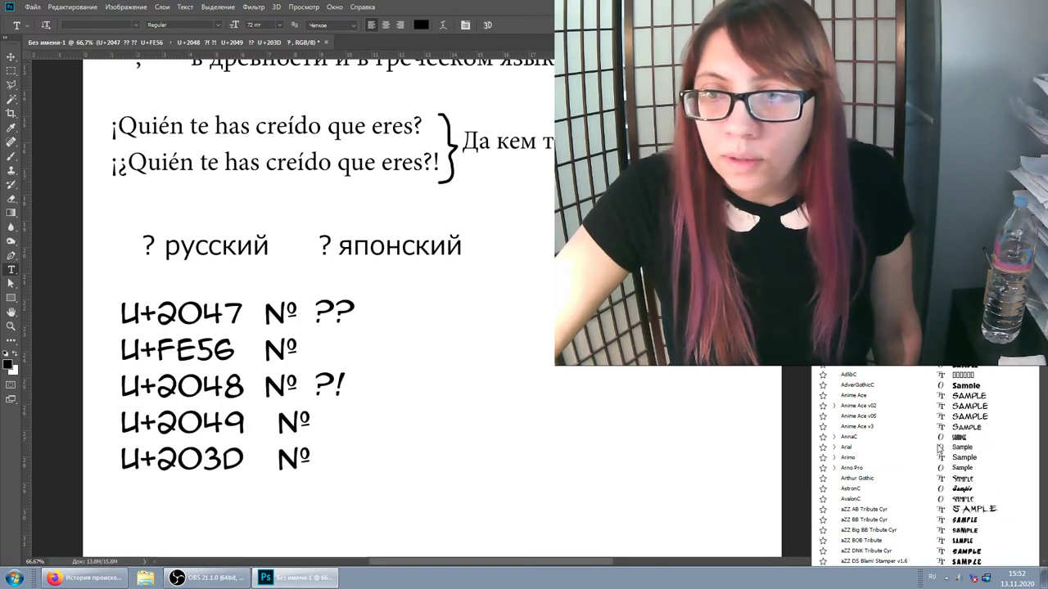
scroll(934, 460, up, 1)
scroll(933, 461, down, 5)
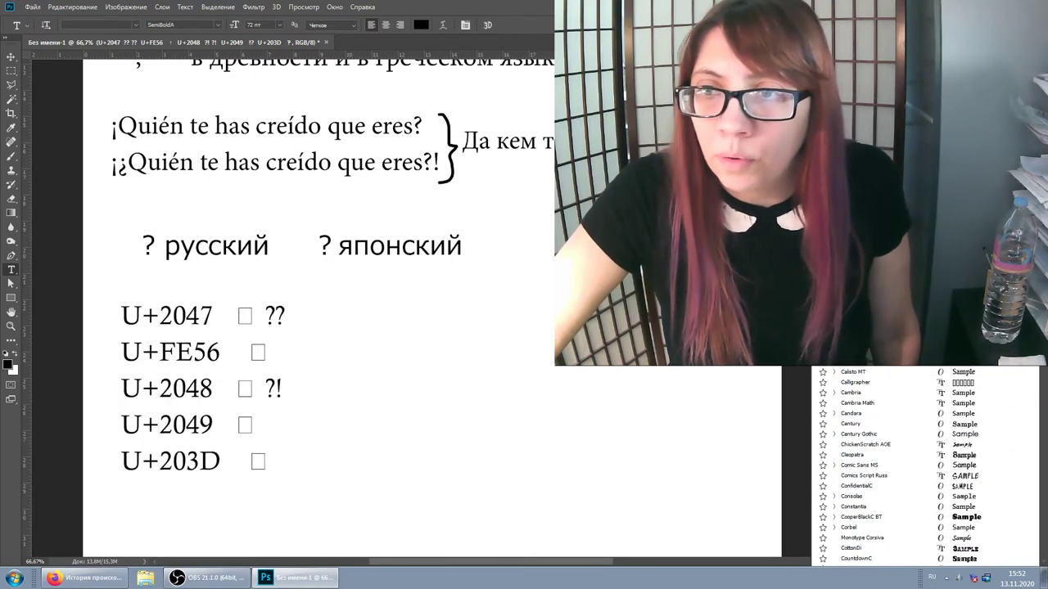
scroll(934, 461, down, 5)
scroll(982, 399, down, 5)
scroll(982, 400, down, 5)
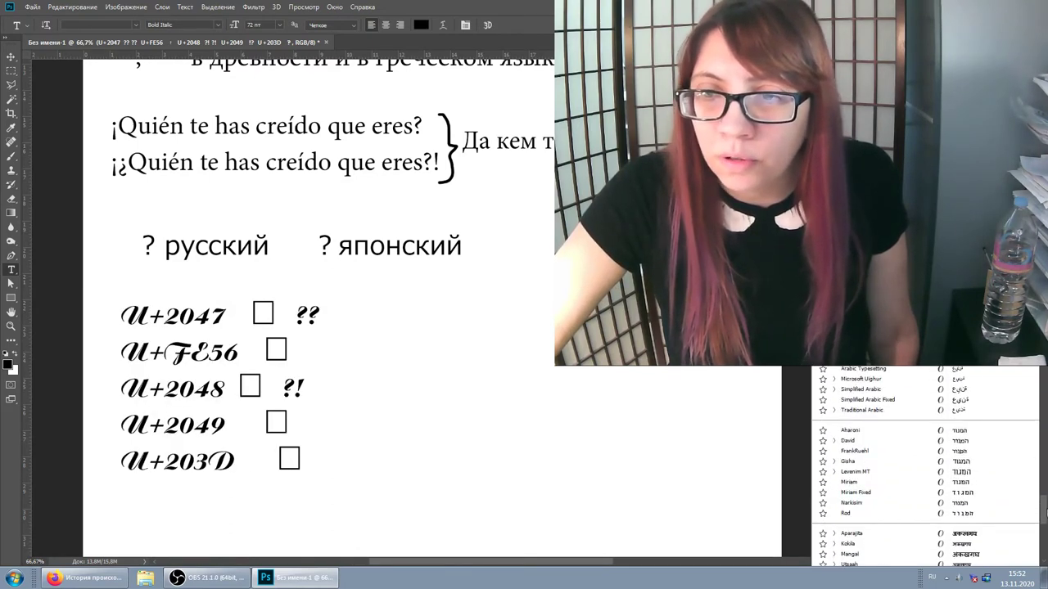
scroll(982, 400, down, 5)
scroll(982, 399, down, 5)
scroll(982, 399, down, 5)
scroll(982, 400, down, 5)
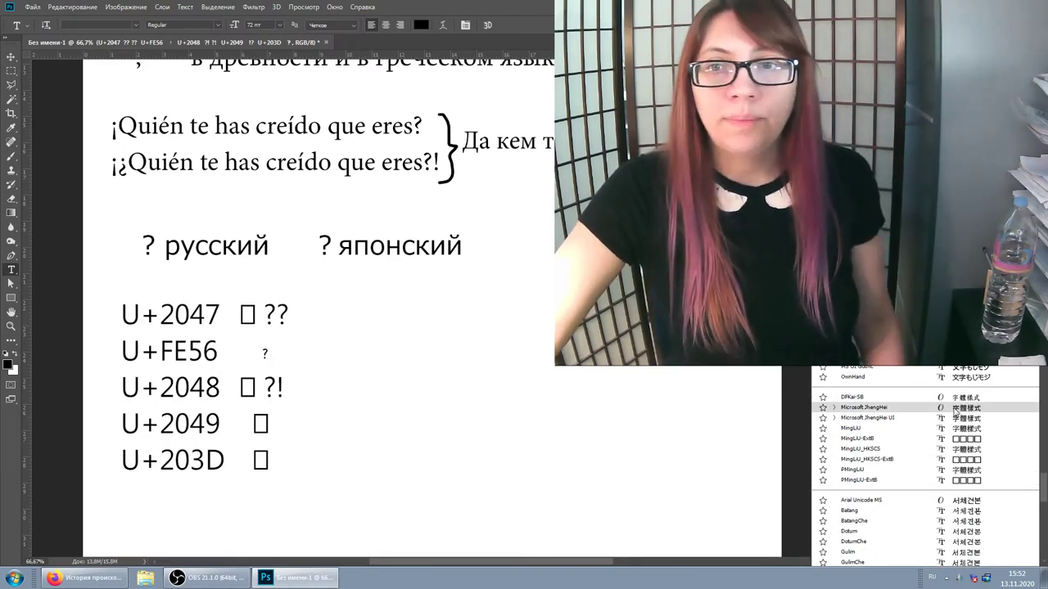
click(955, 408)
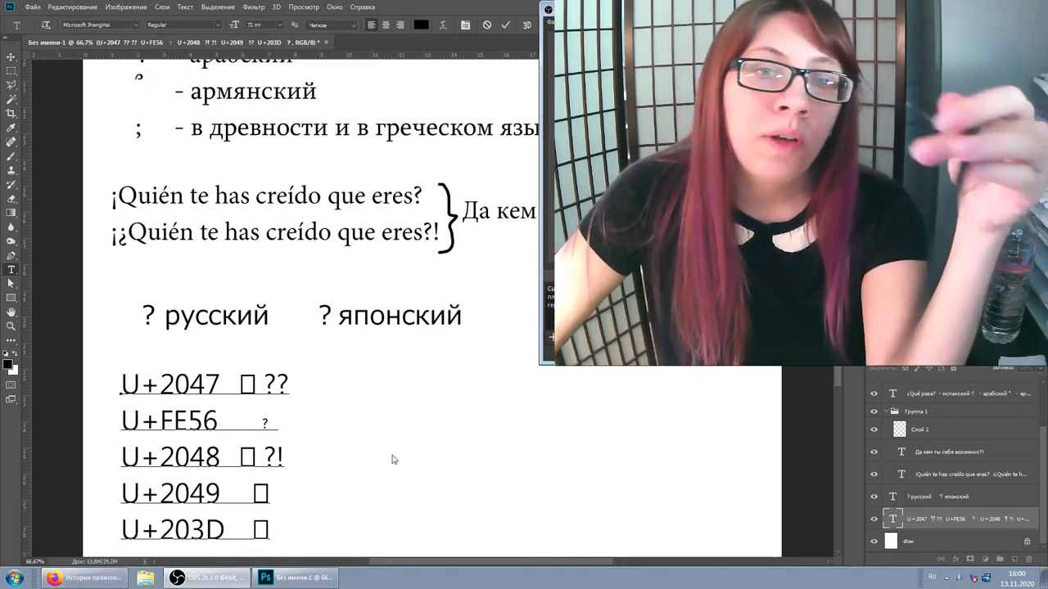
Discard the font change so the code-point list glyphs display again, then return to the Firefox article
click(853, 443)
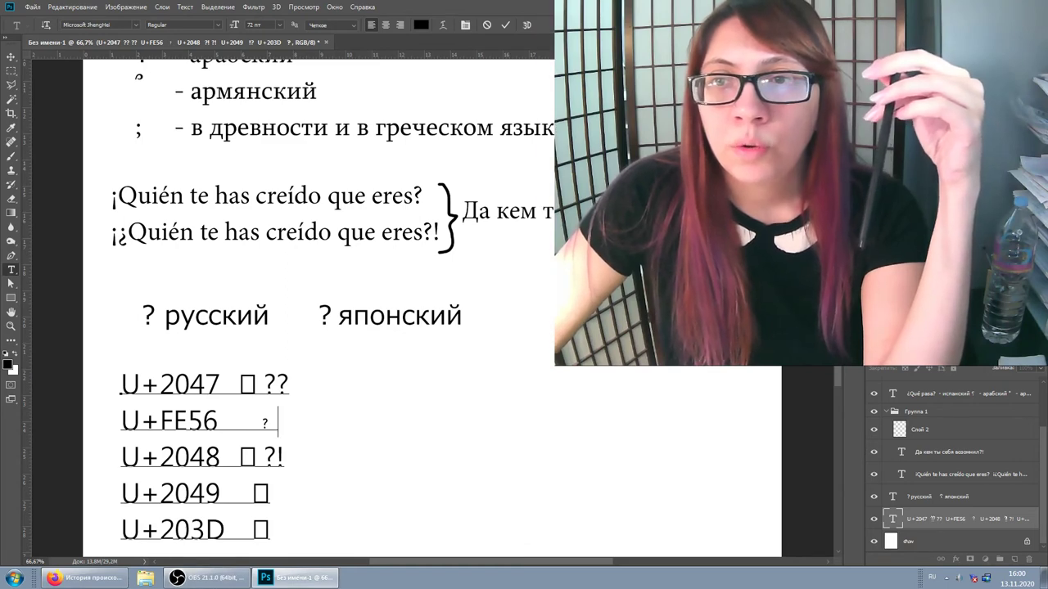
click(292, 485)
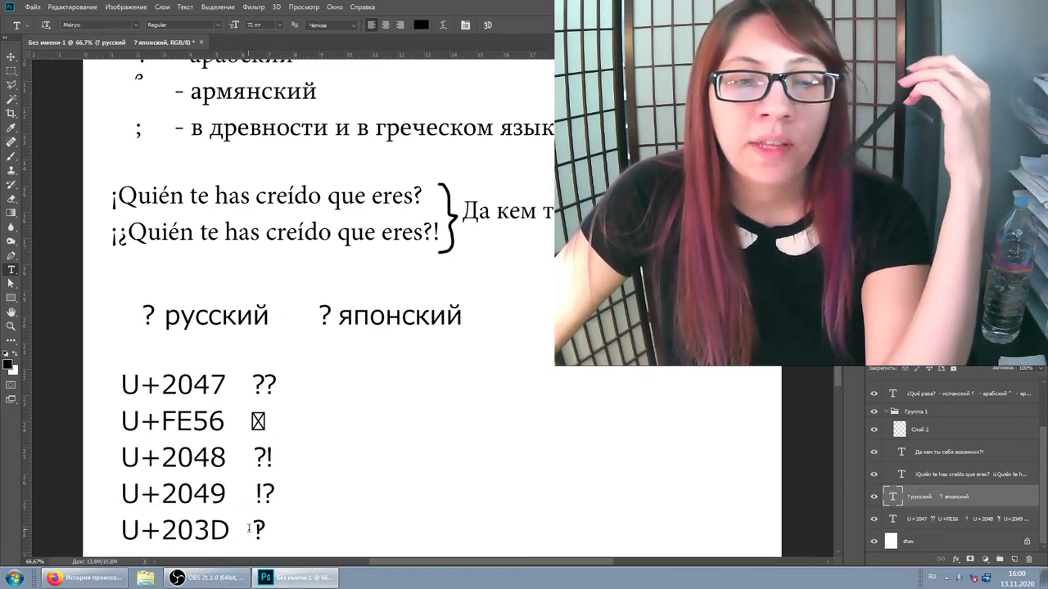
click(98, 579)
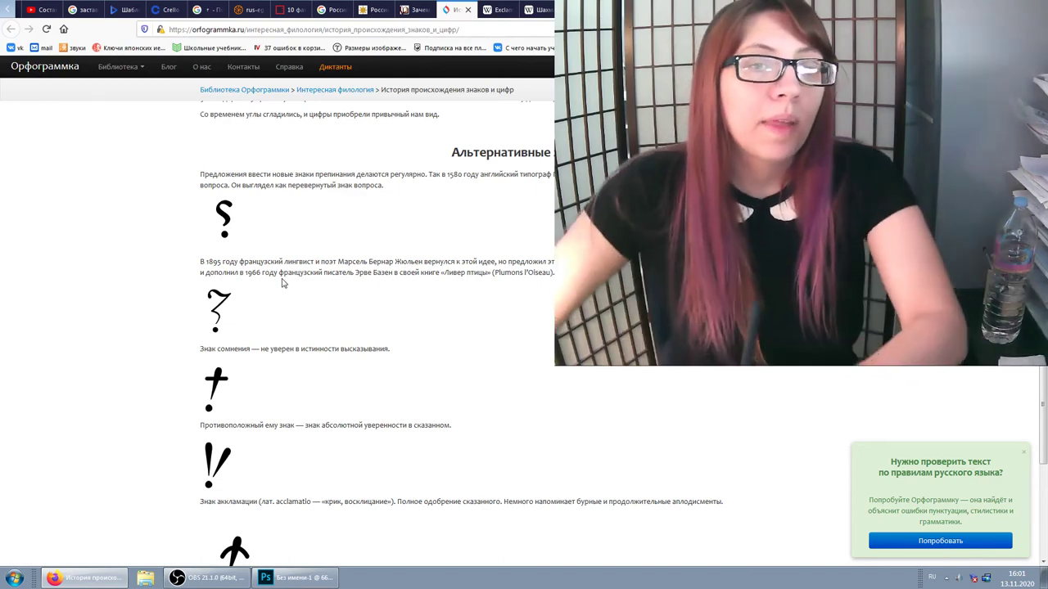
Scroll the Orfogrammka article down to the rhetorical-question sign and SarcMark, then bring OBS forward
scroll(282, 283, down, 1)
scroll(246, 212, down, 5)
scroll(207, 141, up, 4)
scroll(237, 148, down, 3)
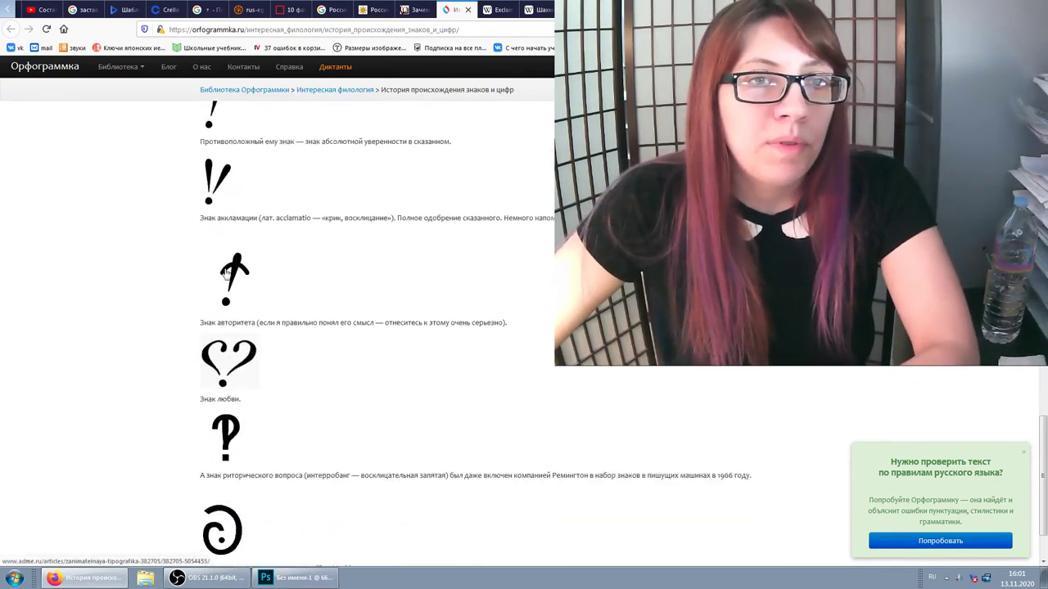
scroll(241, 147, down, 1)
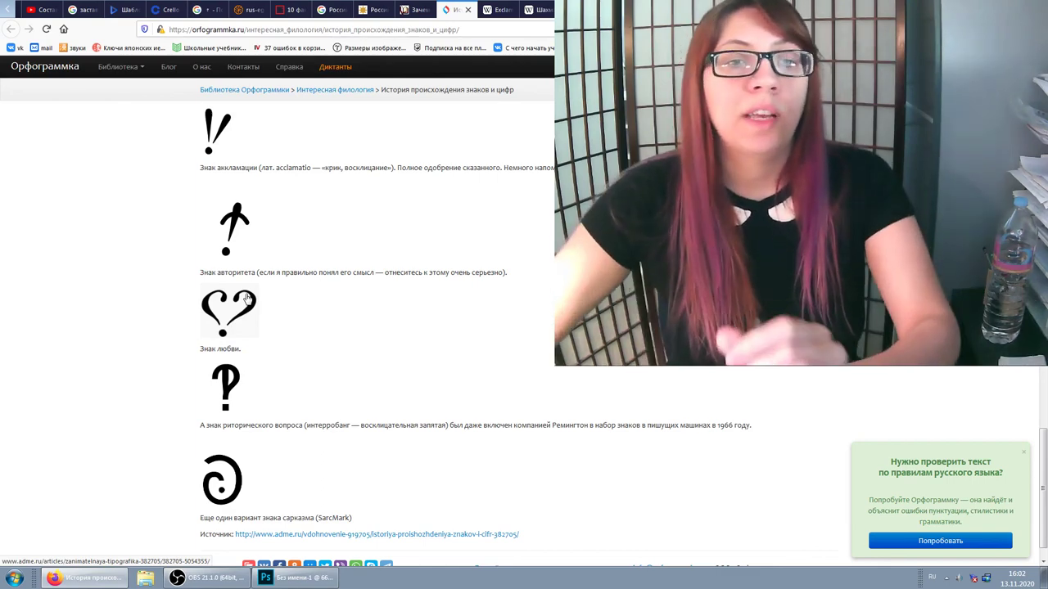
click(217, 579)
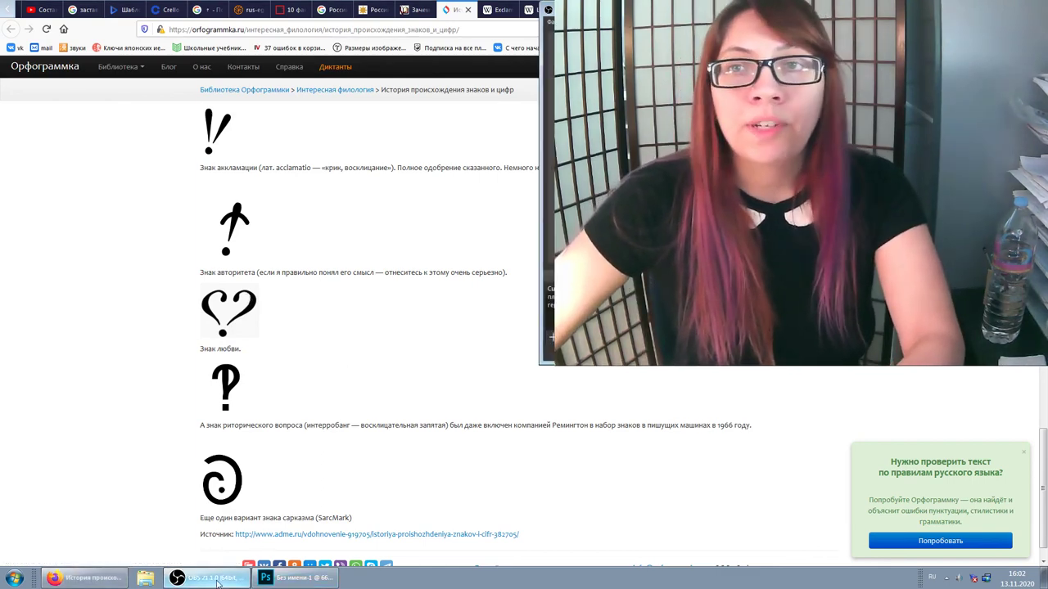